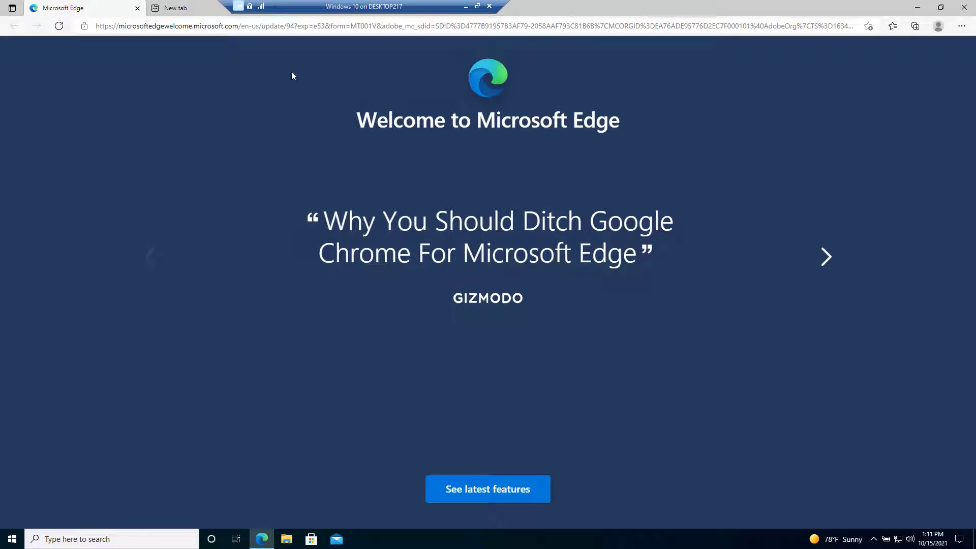
Load Microsoft's Download Windows 11 page and start downloading the Installation Assistant via Download Now.
left_click(294, 27)
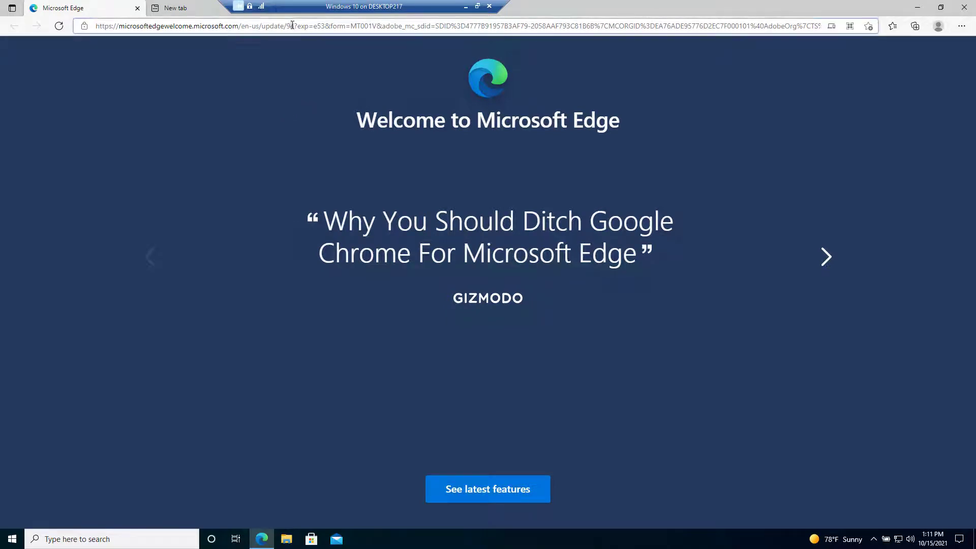
left_click(138, 8)
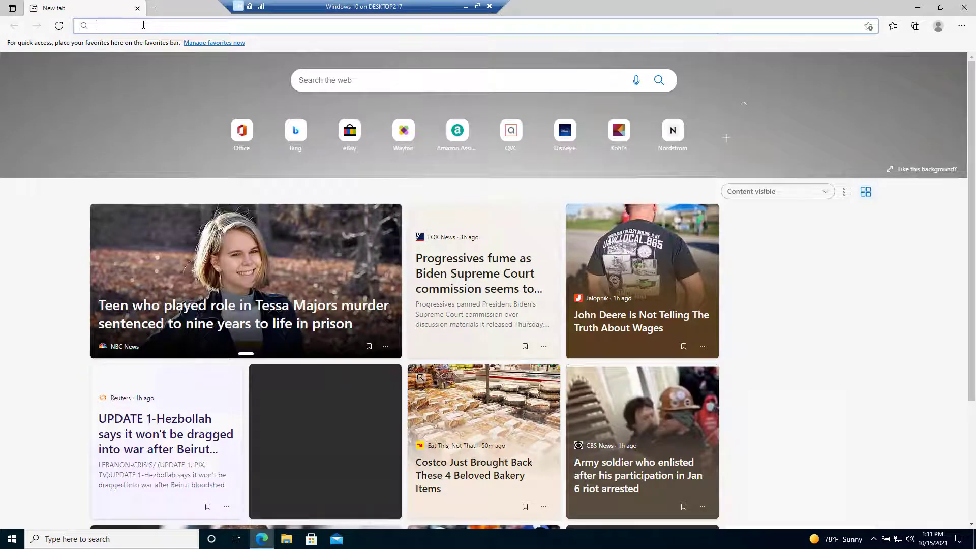
type("mhttps://microsoft.com/en-us/software-download/windows11")
key("Return")
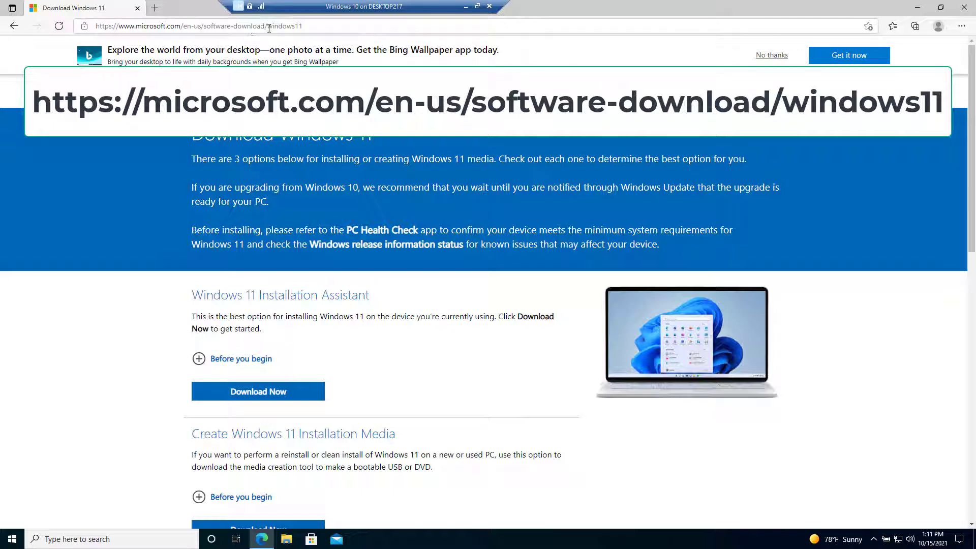
left_click(492, 370)
left_click(488, 371)
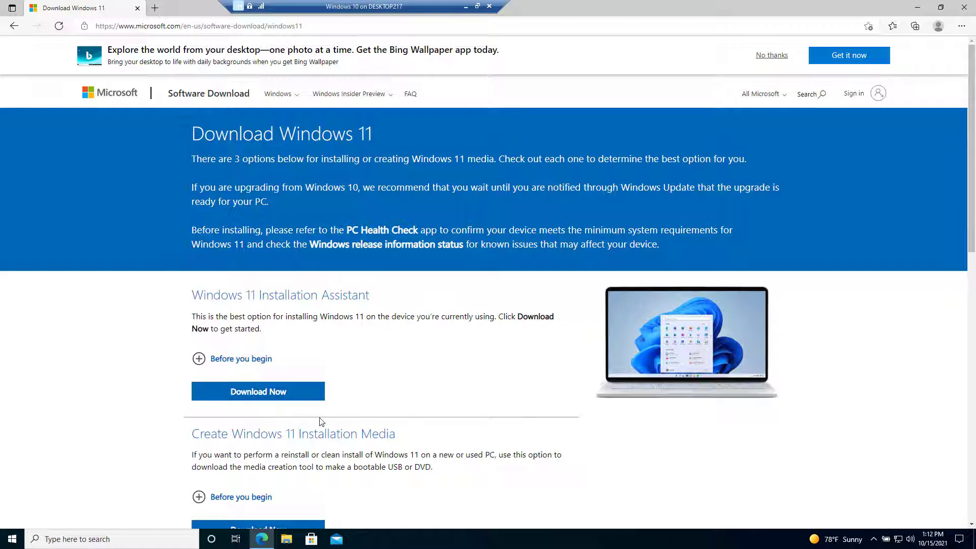
left_click(277, 396)
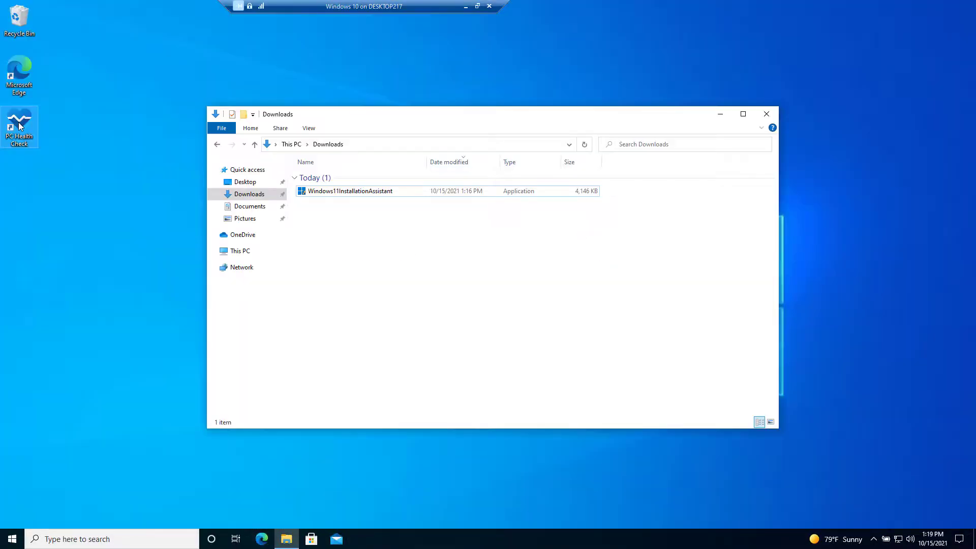
Run Check now in PC Health Check and review all results, including TPM 2.0, confirming compatibility.
double_click(19, 125)
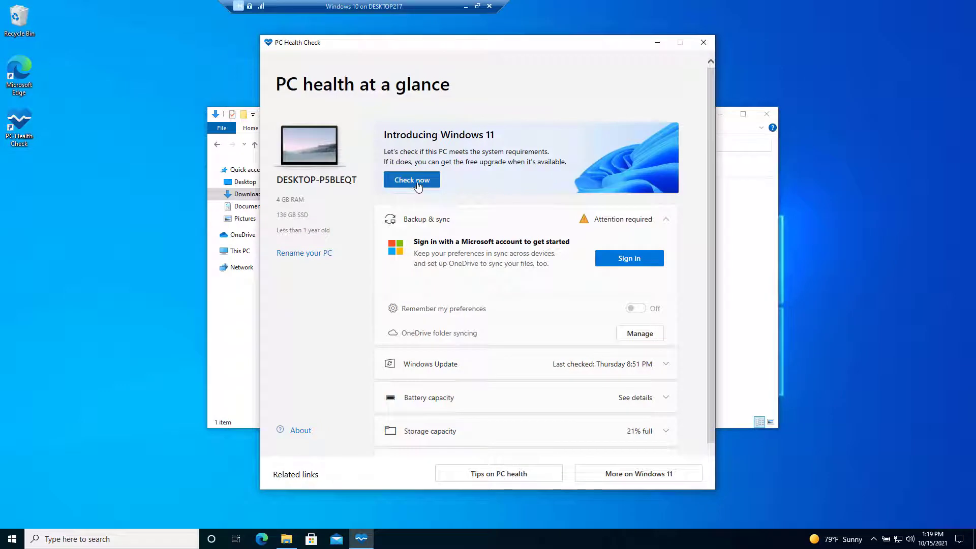
left_click(412, 180)
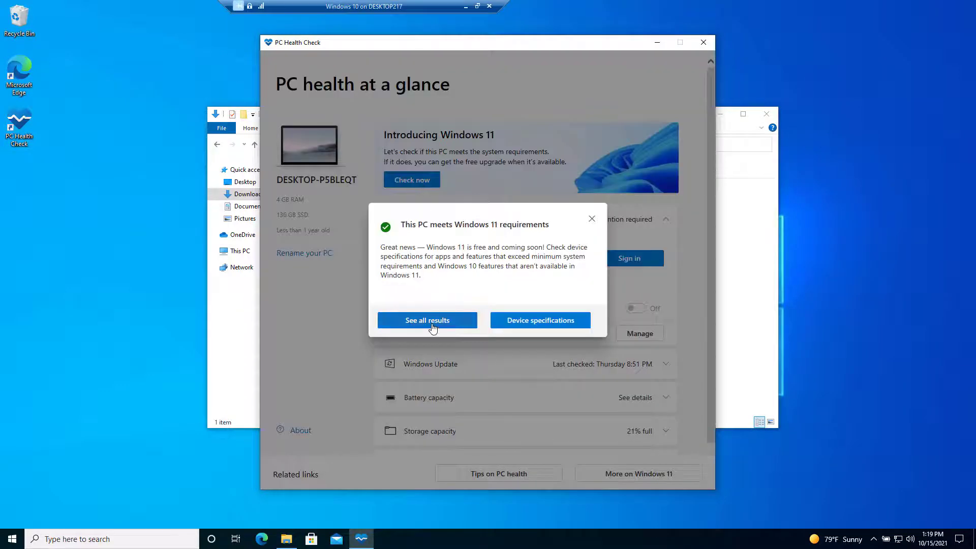
left_click(432, 327)
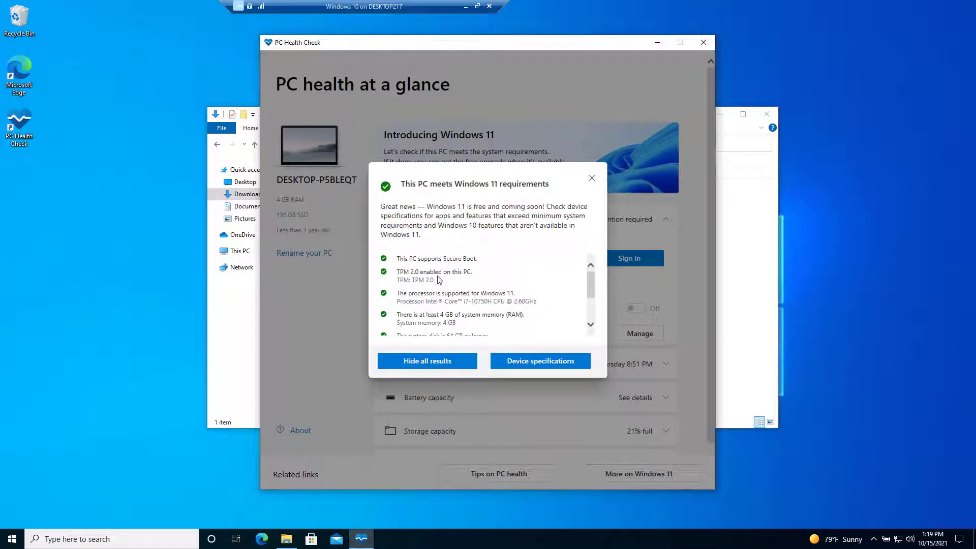
triple_click(438, 280)
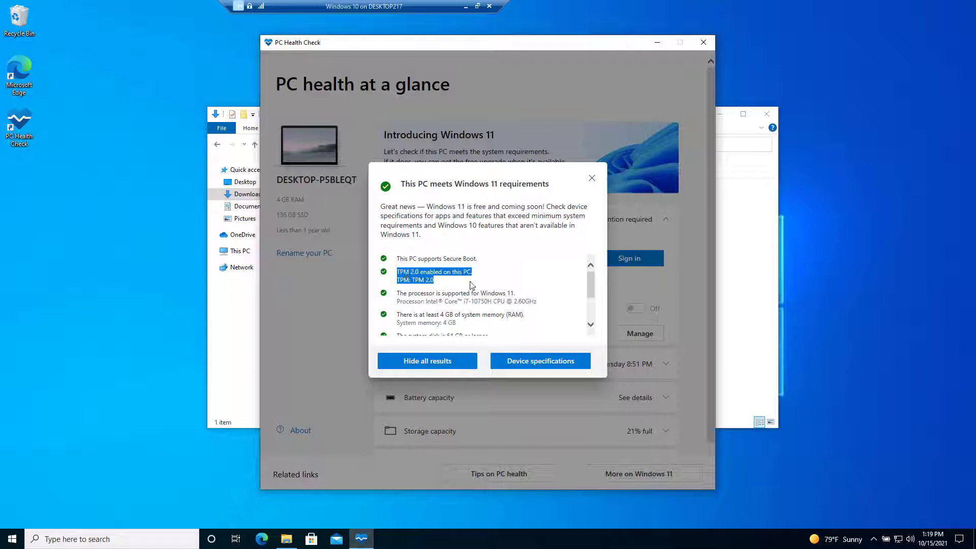
scroll(471, 286, "down", 1)
left_click_drag(453, 291, 413, 292)
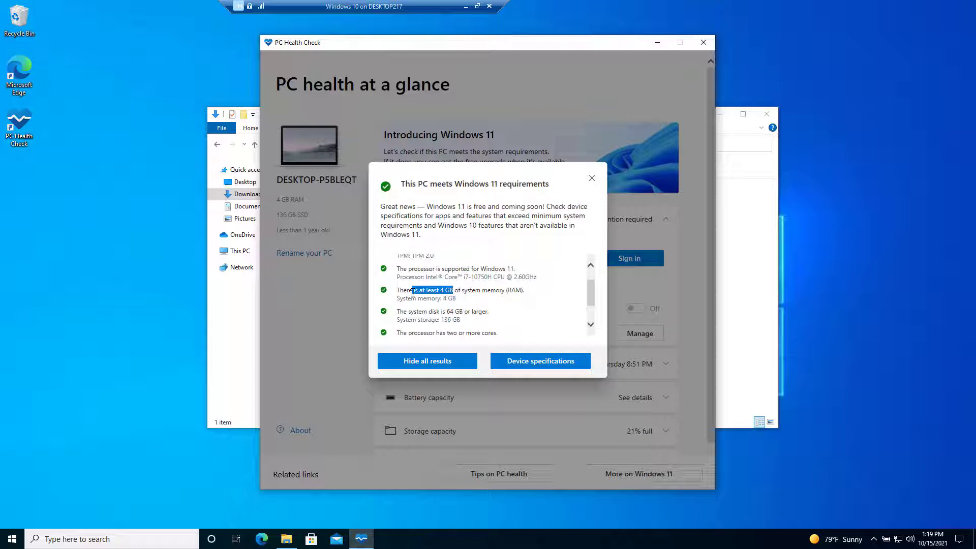
scroll(413, 292, "down", 2)
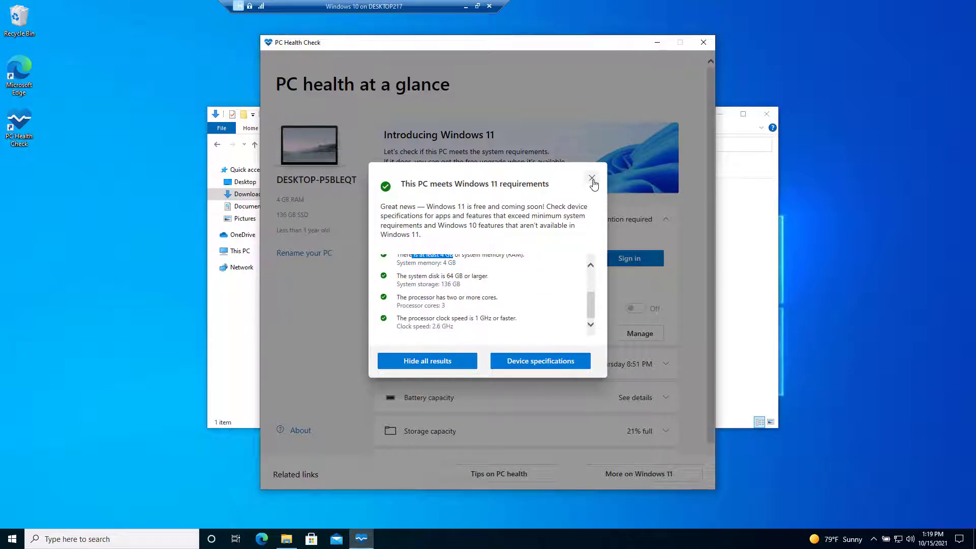
left_click(591, 177)
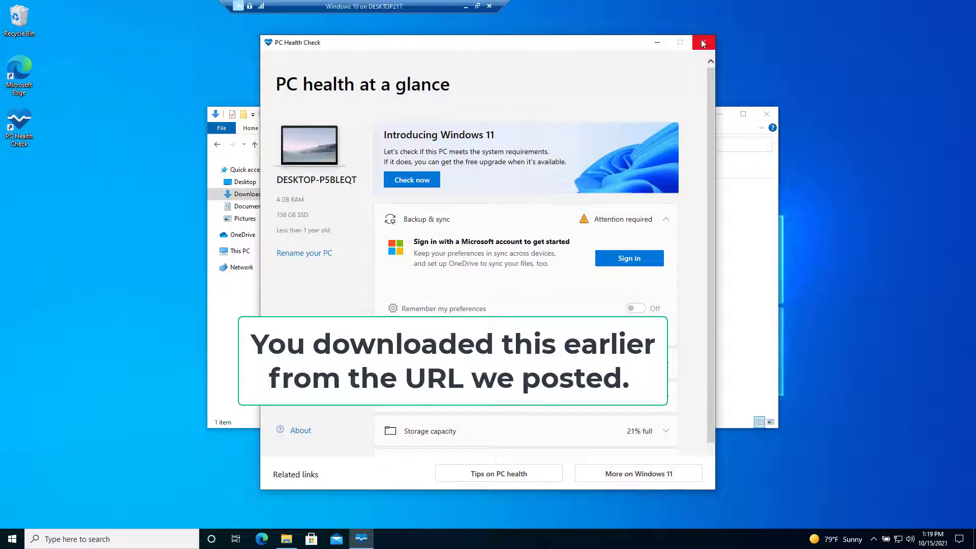
Launch Windows11InstallationAssistant from Downloads and choose Accept and install to begin the upgrade.
left_click(703, 42)
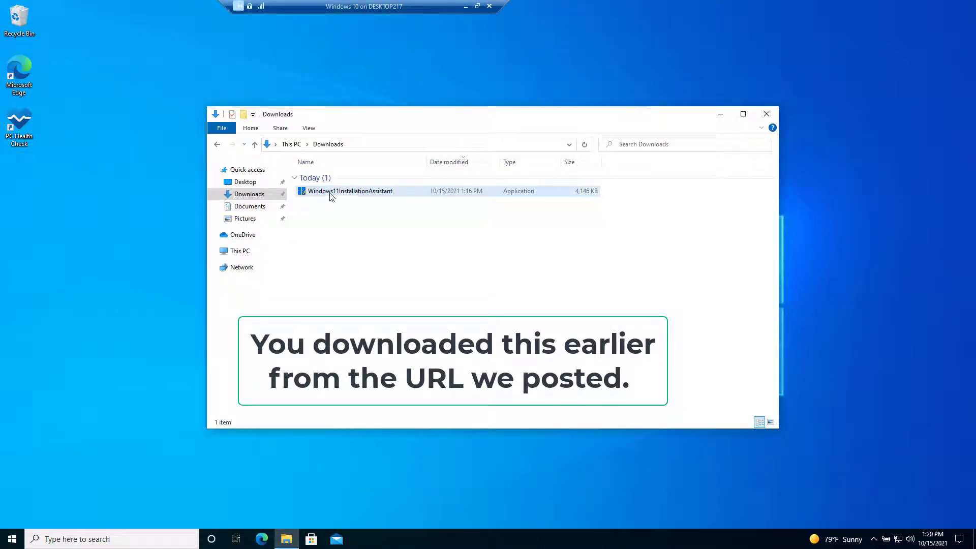
mouse_move(350, 192)
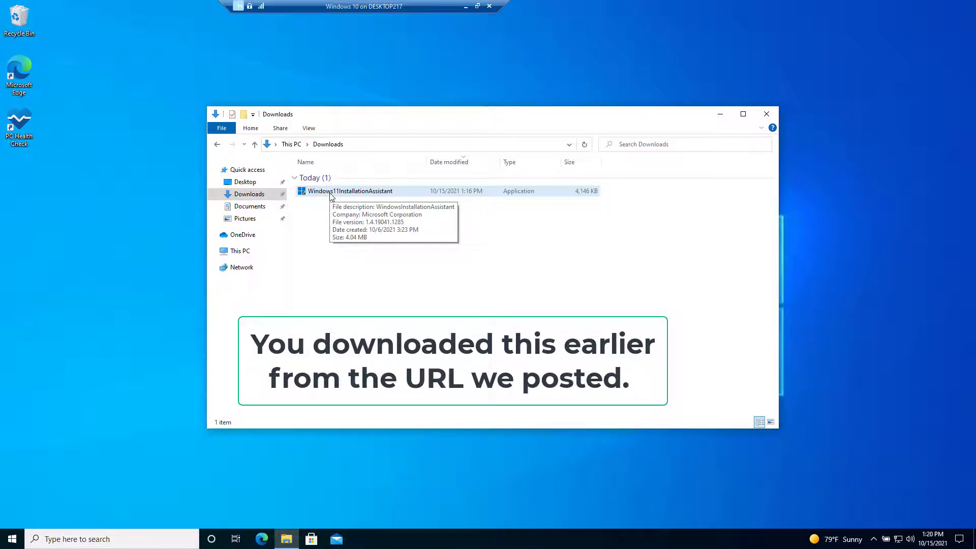
double_click(330, 193)
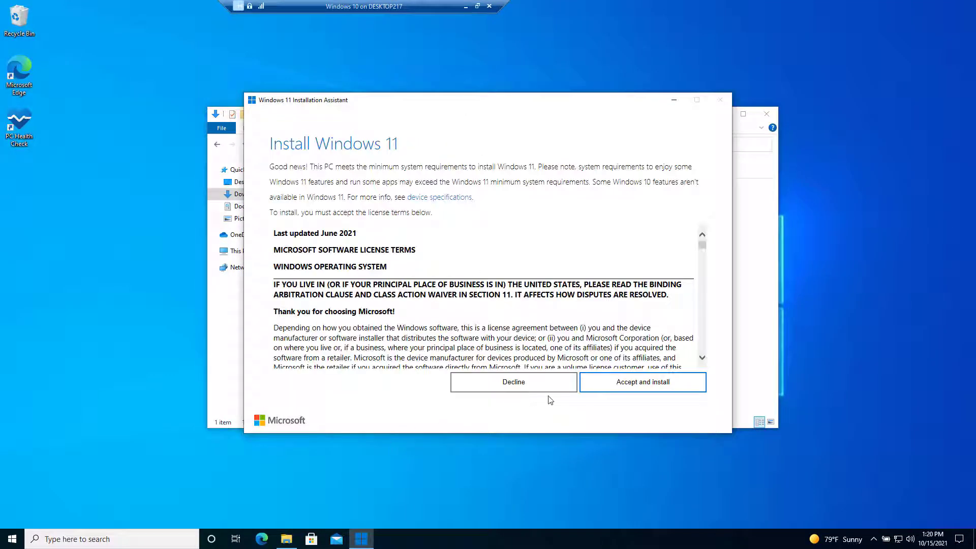
left_click(622, 390)
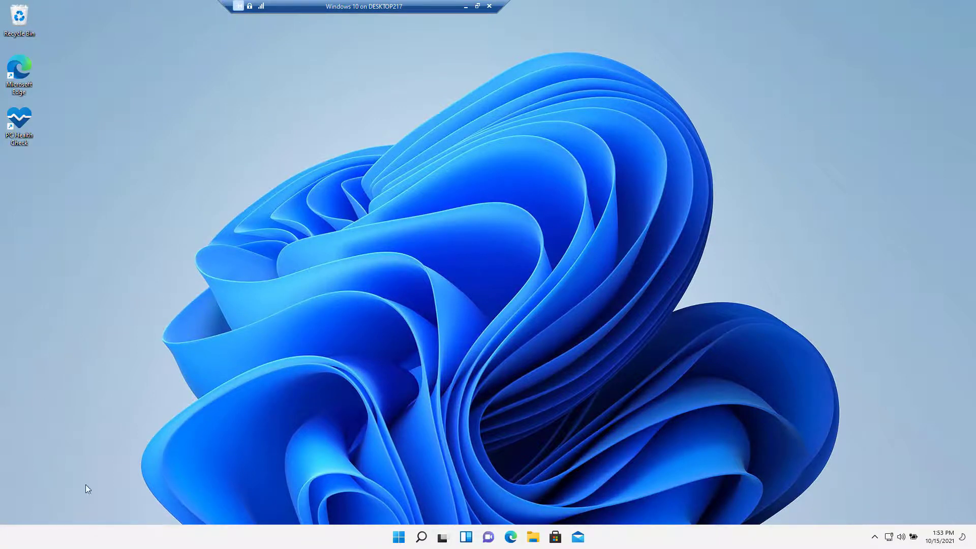
Restart the upgraded PC from the Start menu's power options.
left_click(398, 537)
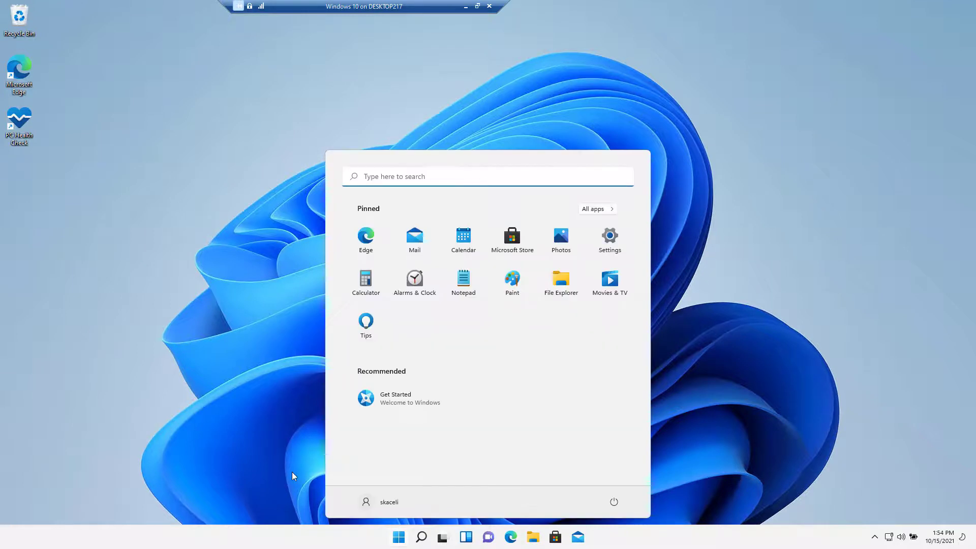
left_click(614, 501)
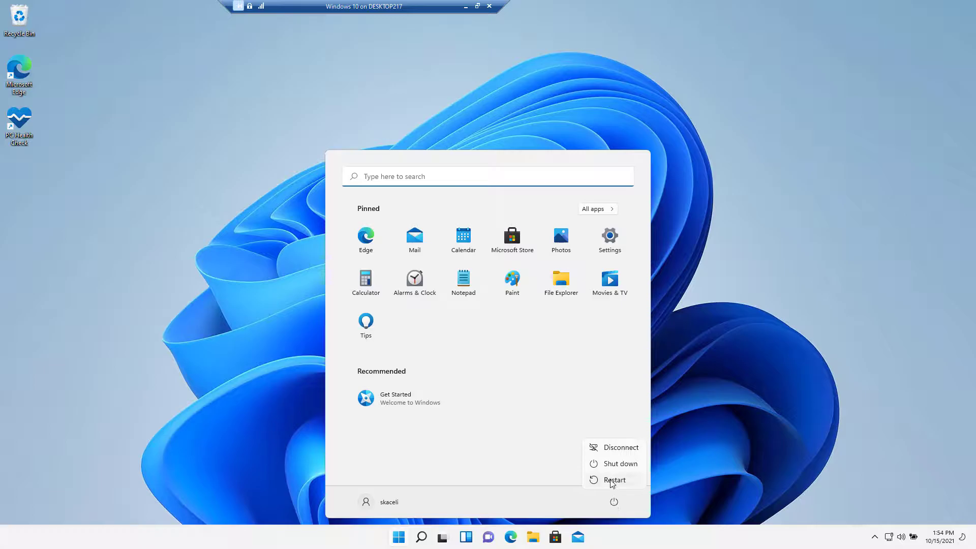
left_click(614, 479)
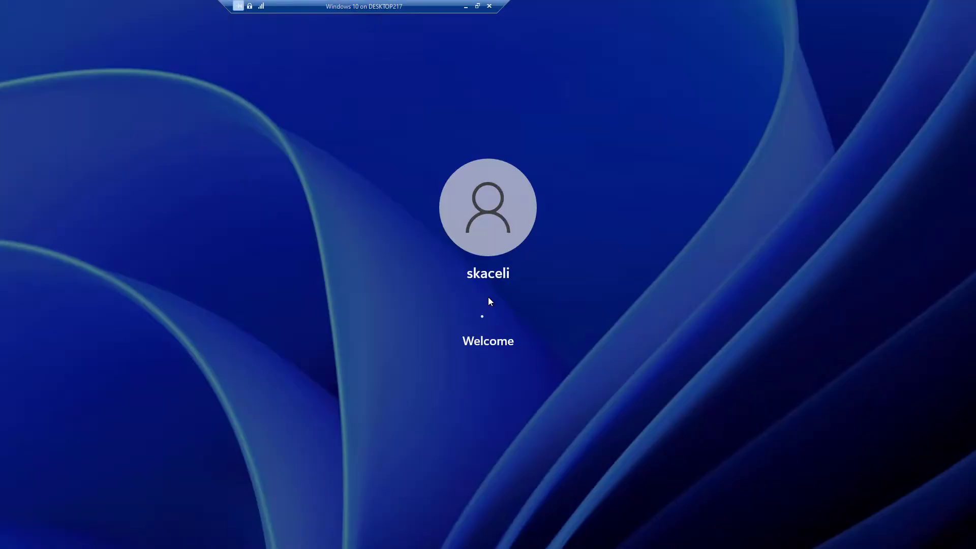